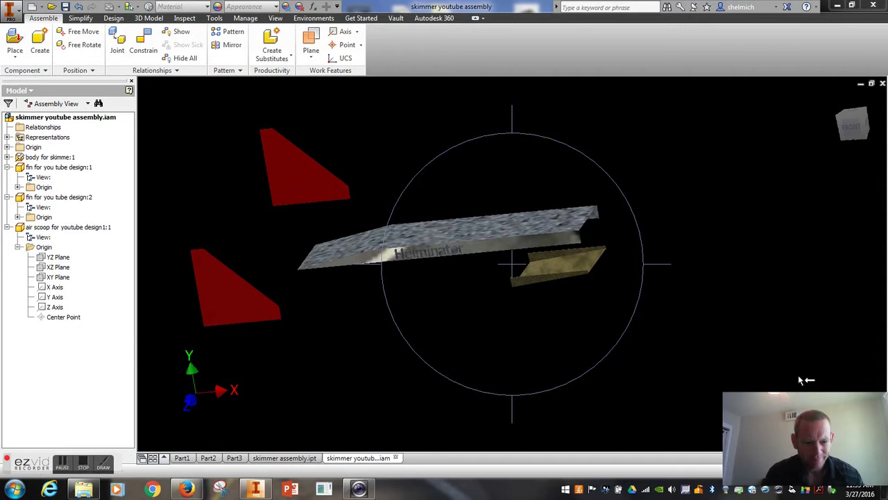
# Rotate the assembly to bring the first red fin's flat face into view
pyautogui.moveTo(803, 411); pyautogui.dragTo(885, 494)
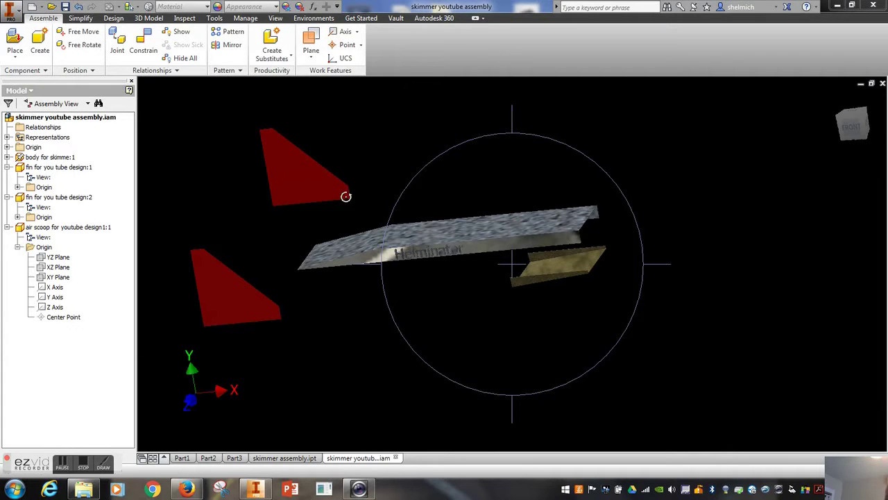
pyautogui.rightClick(745, 216)
pyautogui.click(781, 220)
pyautogui.click(877, 229)
pyautogui.moveTo(581, 274); pyautogui.dragTo(401, 328)
pyautogui.press('Escape')
# Mate the first red fin's flat face to the textured body plate
pyautogui.click(142, 53)
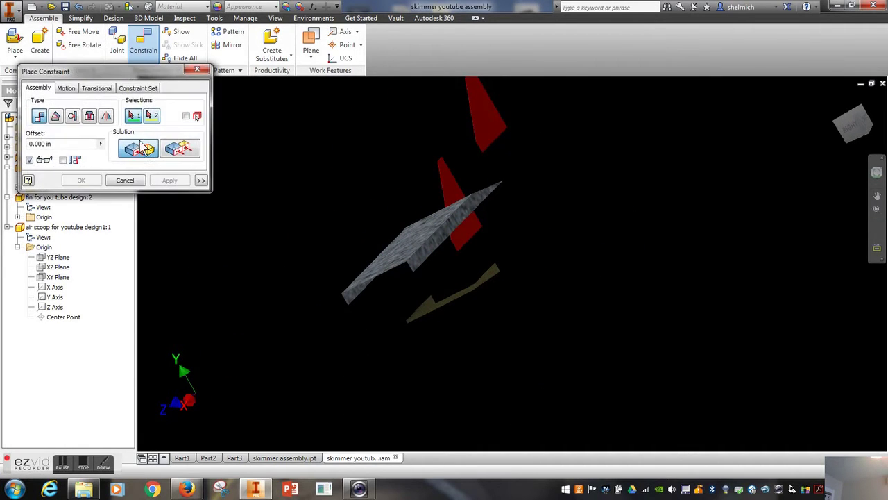
pyautogui.scroll(-3, 470, 224)
pyautogui.click(471, 223)
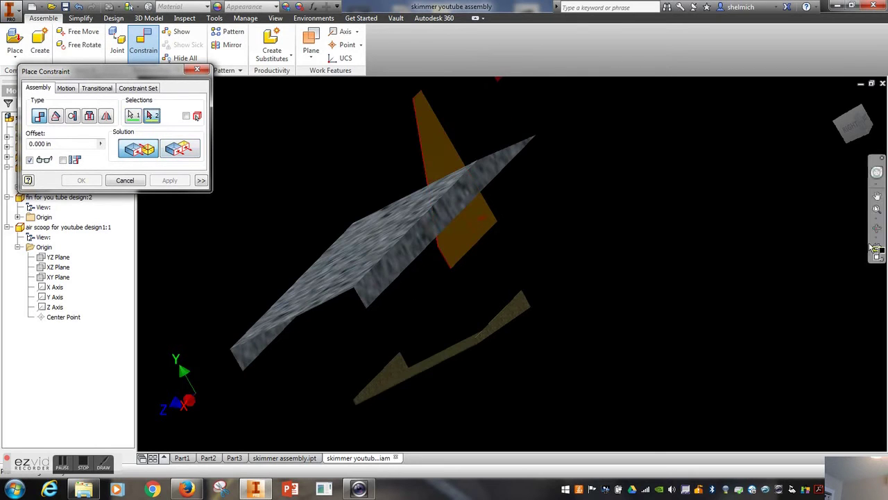
pyautogui.click(878, 230)
pyautogui.moveTo(599, 272); pyautogui.dragTo(689, 254)
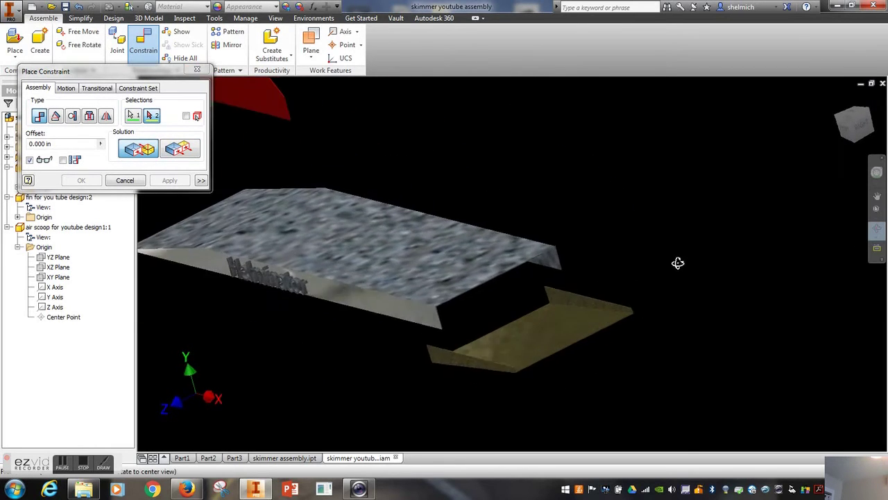
pyautogui.rightClick(725, 251)
pyautogui.click(669, 316)
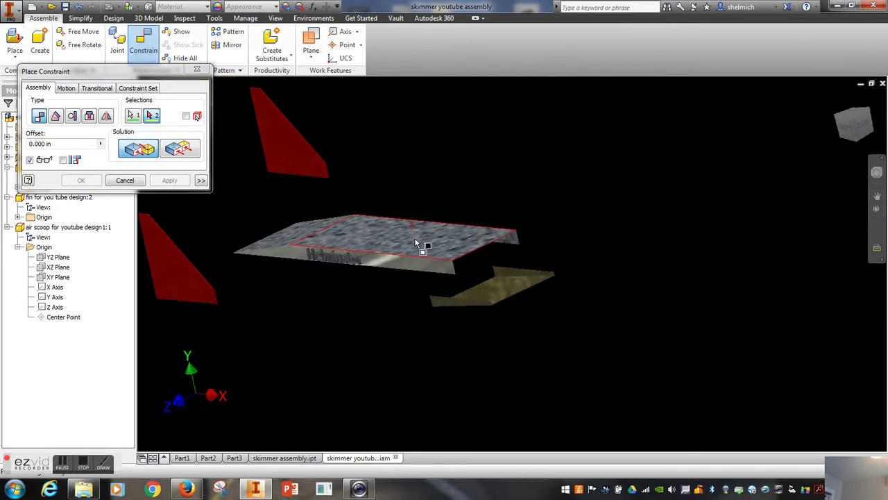
pyautogui.click(287, 254)
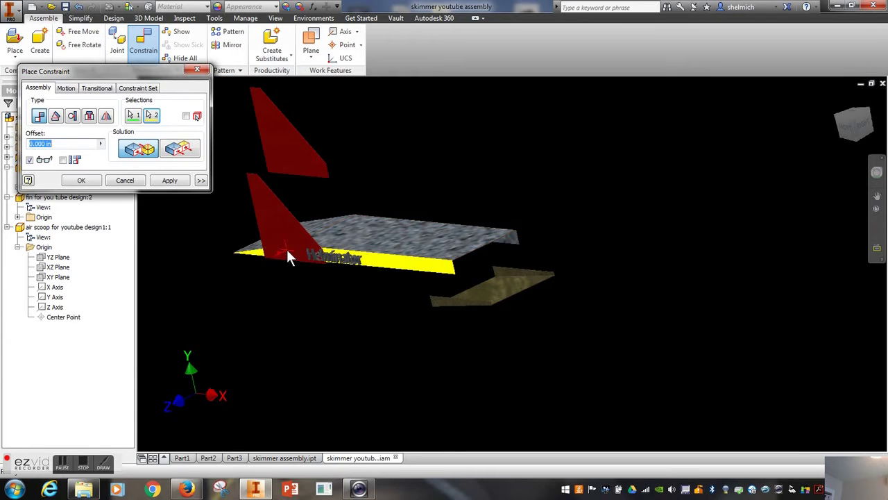
pyautogui.click(169, 181)
# Orbit and zoom in to look down on the body plate's side edge
pyautogui.click(877, 230)
pyautogui.moveTo(525, 297)
pyautogui.mouseDown()
pyautogui.moveTo(490, 181)
pyautogui.moveTo(323, 363)
pyautogui.mouseUp()
pyautogui.scroll(2, 300, 356)
pyautogui.scroll(2, 300, 356)
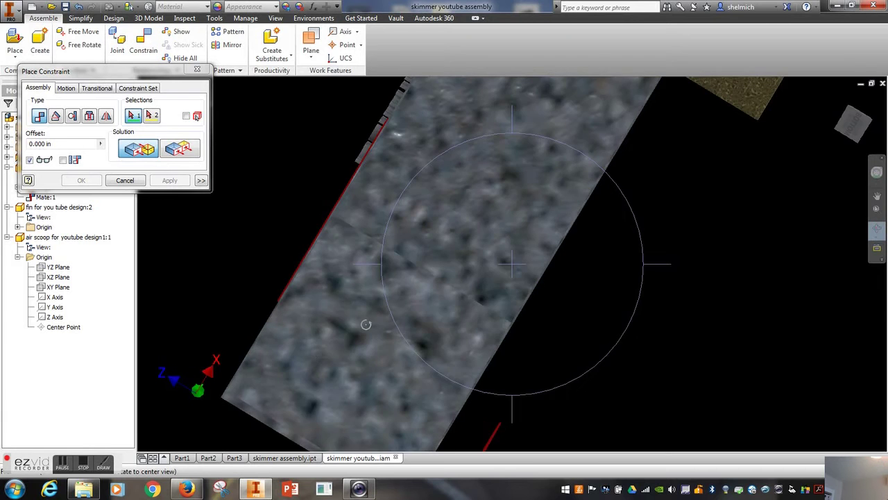
pyautogui.scroll(2, 316, 240)
pyautogui.scroll(2, 316, 240)
pyautogui.scroll(2, 308, 231)
pyautogui.scroll(2, 308, 229)
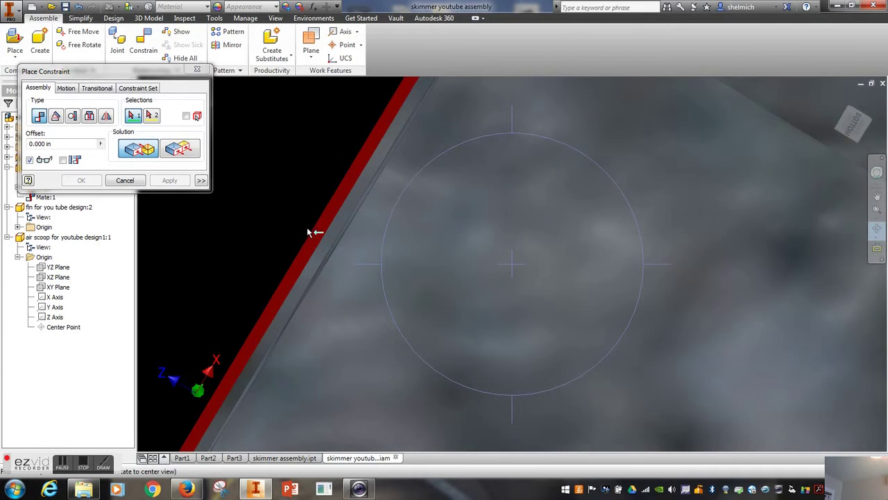
pyautogui.scroll(2, 307, 227)
# Make the first fin's edge face flush with the plate's side edge
pyautogui.rightClick(375, 231)
pyautogui.click(415, 227)
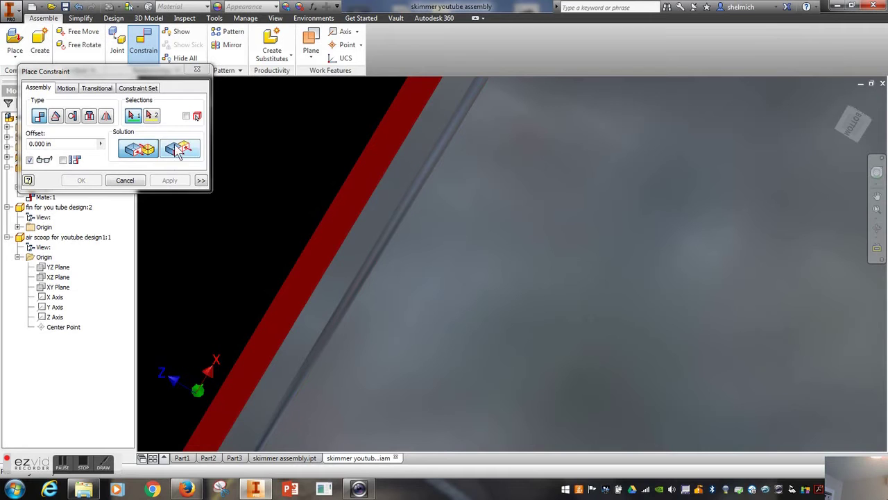
pyautogui.click(345, 234)
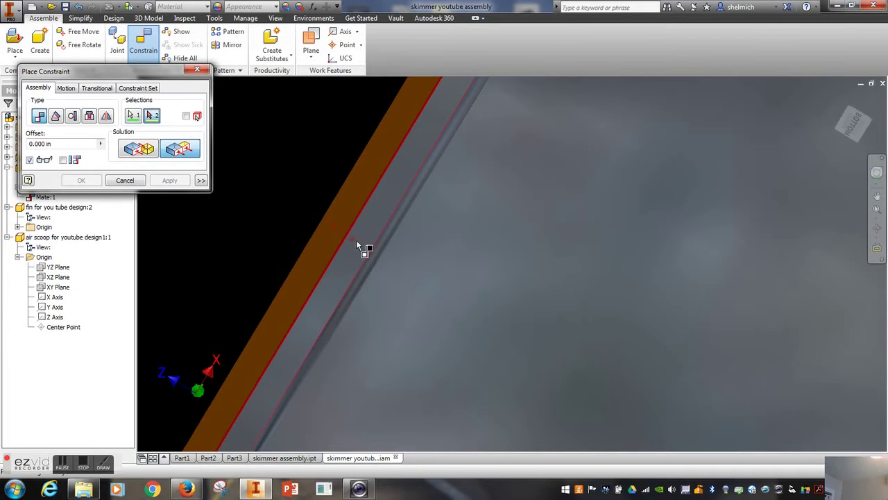
pyautogui.click(356, 244)
pyautogui.click(170, 180)
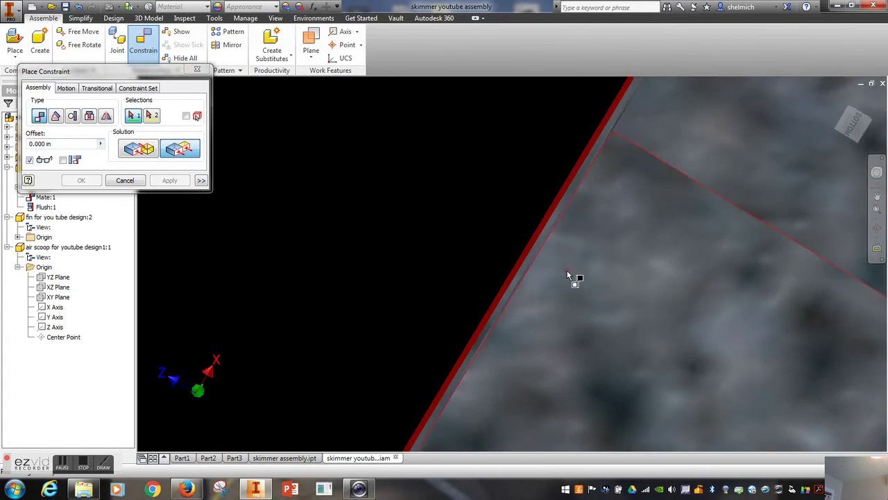
# Orbit and zoom to a new angle showing the fin's end edge
pyautogui.scroll(-2, 567, 273)
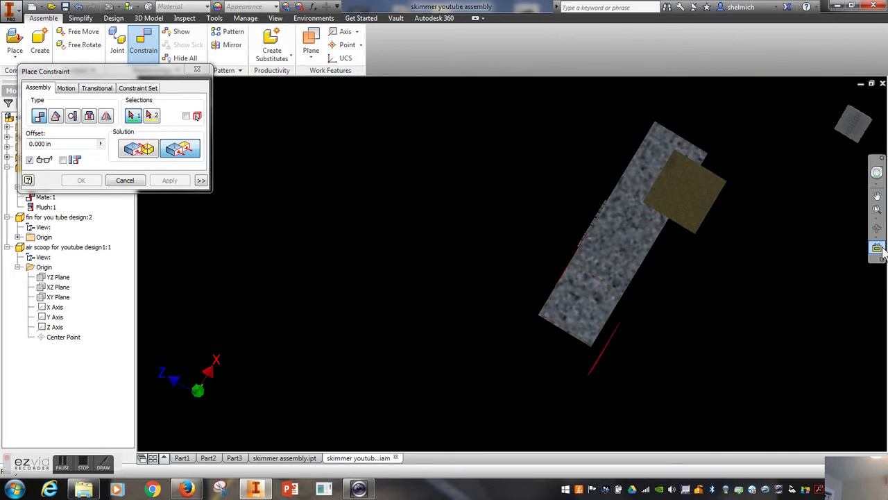
pyautogui.click(876, 229)
pyautogui.moveTo(753, 233)
pyautogui.mouseDown()
pyautogui.moveTo(616, 234)
pyautogui.moveTo(627, 368)
pyautogui.mouseUp()
pyautogui.scroll(4, 585, 201)
pyautogui.scroll(2, 585, 201)
pyautogui.rightClick(531, 239)
pyautogui.click(506, 203)
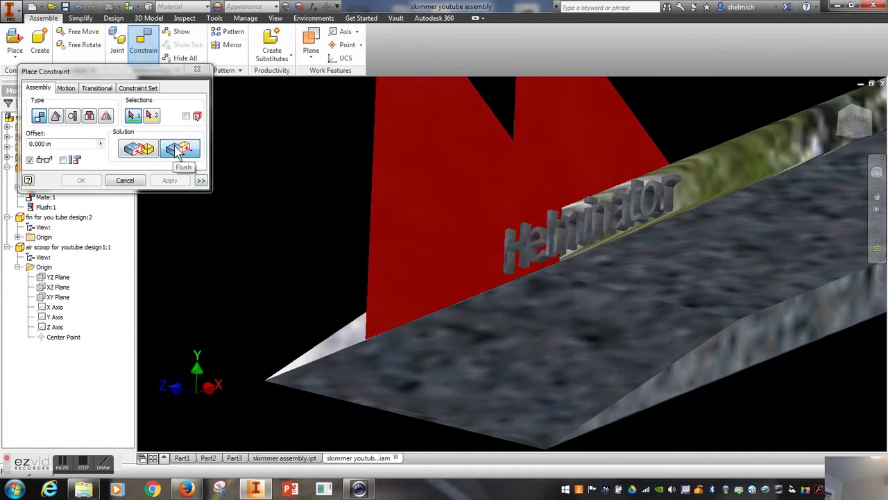
# Flush the first fin's end edge with the body's end edge at an 8-inch offset
pyautogui.scroll(2, 565, 270)
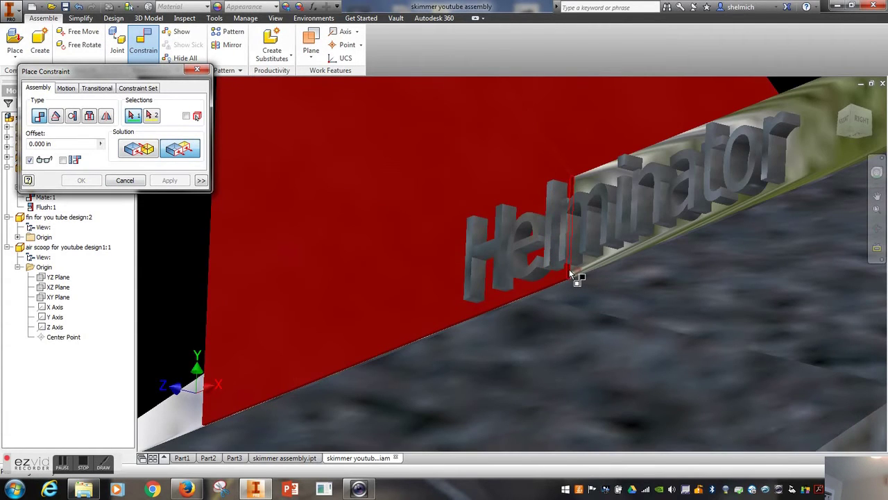
pyautogui.click(569, 269)
pyautogui.scroll(-3, 623, 265)
pyautogui.scroll(-2, 673, 264)
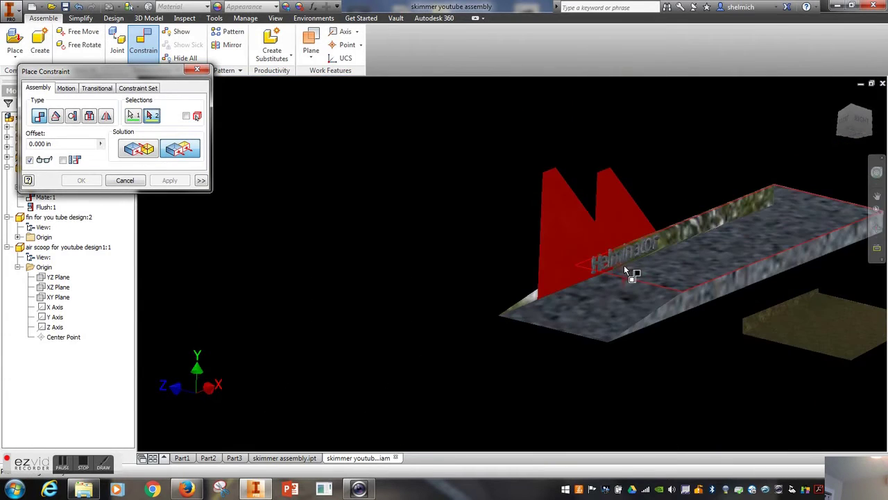
pyautogui.scroll(2, 780, 203)
pyautogui.scroll(2, 771, 193)
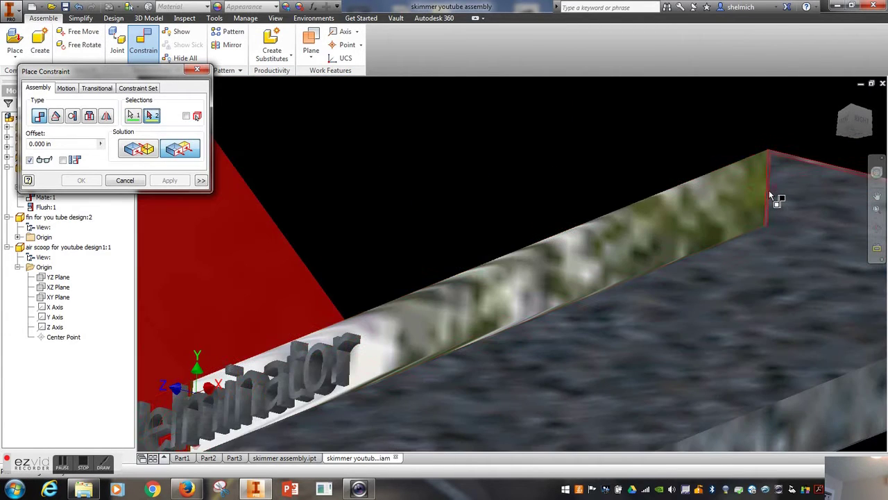
pyautogui.click(768, 186)
pyautogui.write('8')
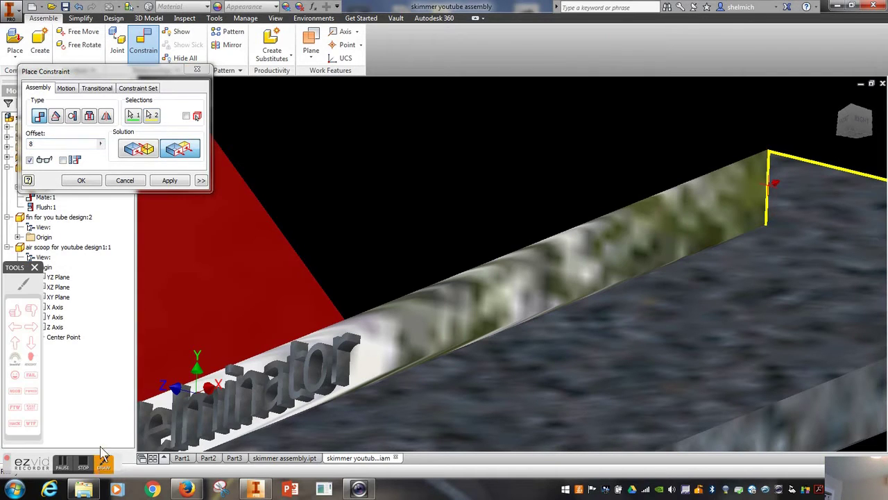
pyautogui.click(25, 285)
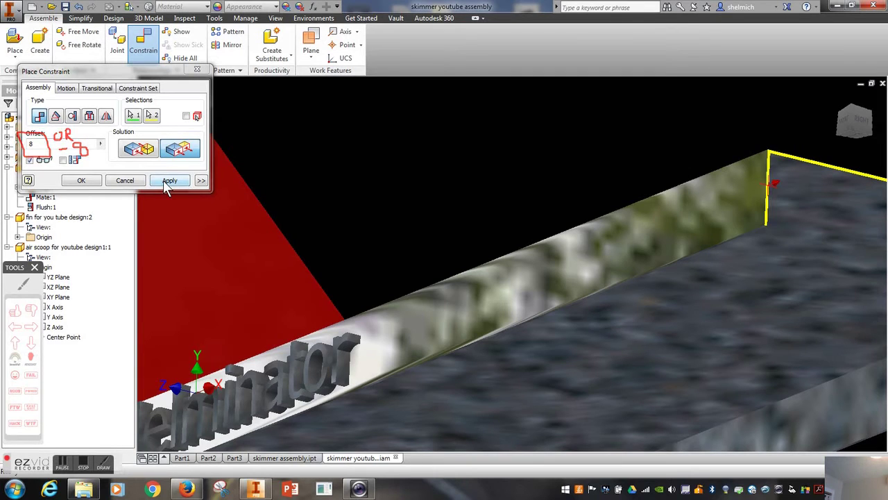
pyautogui.click(163, 181)
# Close the constraint tool and rotate the assembly slightly
pyautogui.click(124, 180)
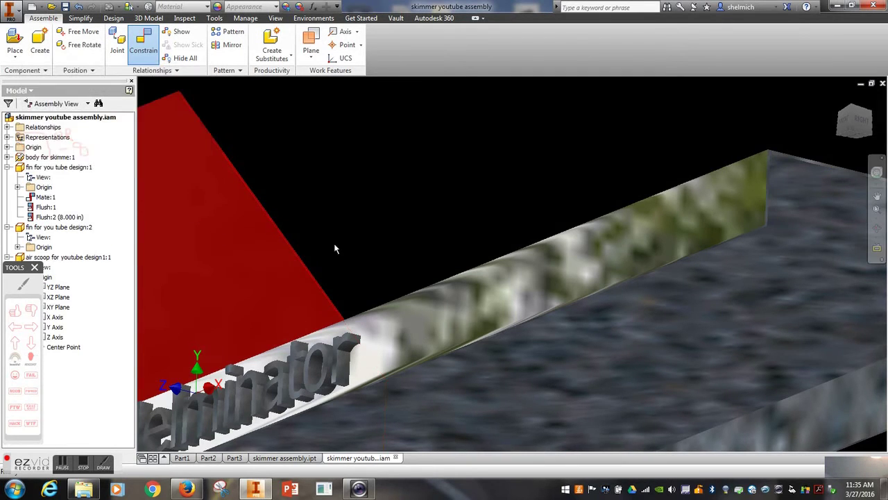
pyautogui.scroll(-8, 333, 246)
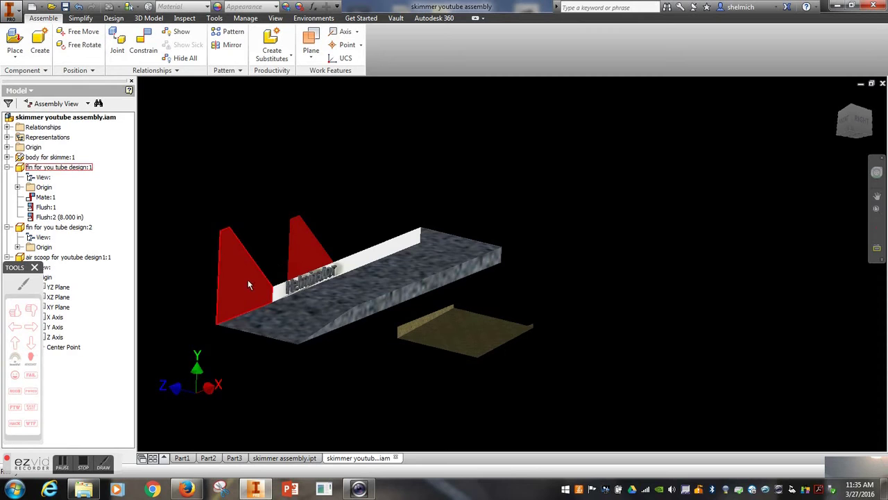
pyautogui.click(876, 229)
pyautogui.moveTo(507, 278)
pyautogui.mouseDown()
pyautogui.moveTo(528, 276)
pyautogui.moveTo(451, 284)
pyautogui.moveTo(475, 301)
pyautogui.moveTo(511, 301)
pyautogui.mouseUp()
pyautogui.rightClick(511, 301)
pyautogui.press('Escape')
# Mate the second red fin's face to the textured body plate
pyautogui.click(143, 46)
pyautogui.scroll(3, 418, 225)
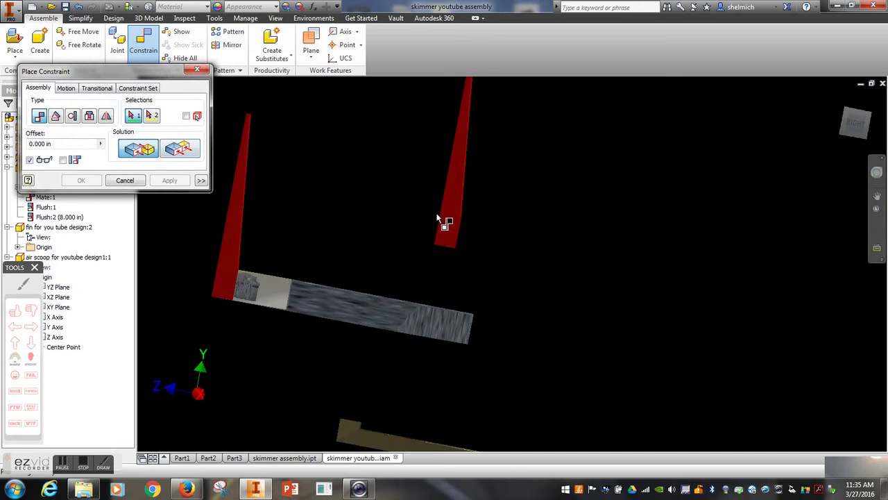
pyautogui.click(449, 212)
pyautogui.click(876, 229)
pyautogui.moveTo(617, 270); pyautogui.dragTo(489, 262)
pyautogui.rightClick(490, 263)
pyautogui.press('Escape')
pyautogui.click(574, 331)
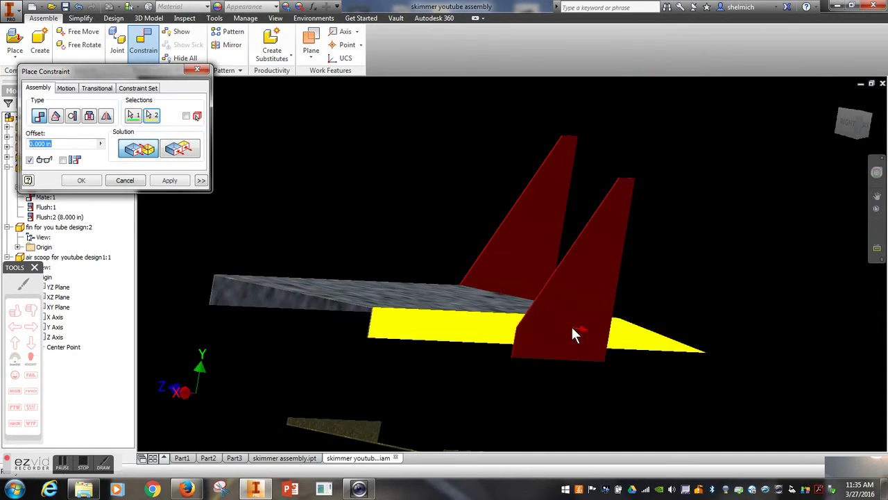
pyautogui.click(172, 182)
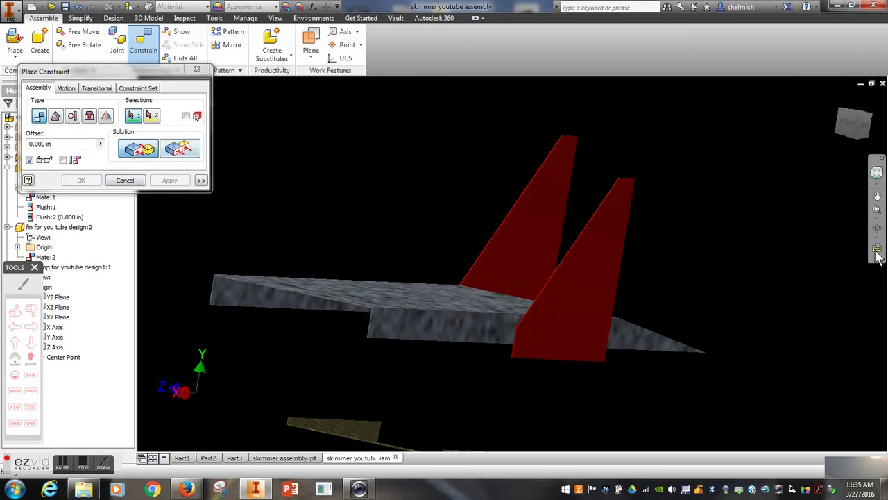
# Make the second fin's edge face flush with the body's side edge
pyautogui.click(876, 229)
pyautogui.moveTo(563, 386)
pyautogui.mouseDown()
pyautogui.moveTo(520, 361)
pyautogui.moveTo(537, 311)
pyautogui.moveTo(506, 254)
pyautogui.moveTo(495, 286)
pyautogui.moveTo(506, 310)
pyautogui.moveTo(520, 264)
pyautogui.moveTo(567, 228)
pyautogui.moveTo(598, 319)
pyautogui.mouseUp()
pyautogui.scroll(-3, 590, 326)
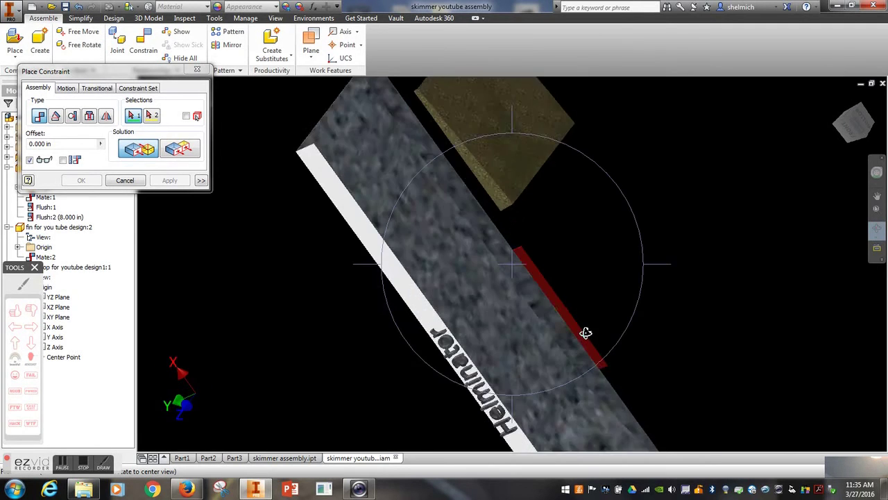
pyautogui.scroll(-3, 584, 331)
pyautogui.scroll(-2, 582, 326)
pyautogui.rightClick(582, 325)
pyautogui.click(615, 327)
pyautogui.click(179, 149)
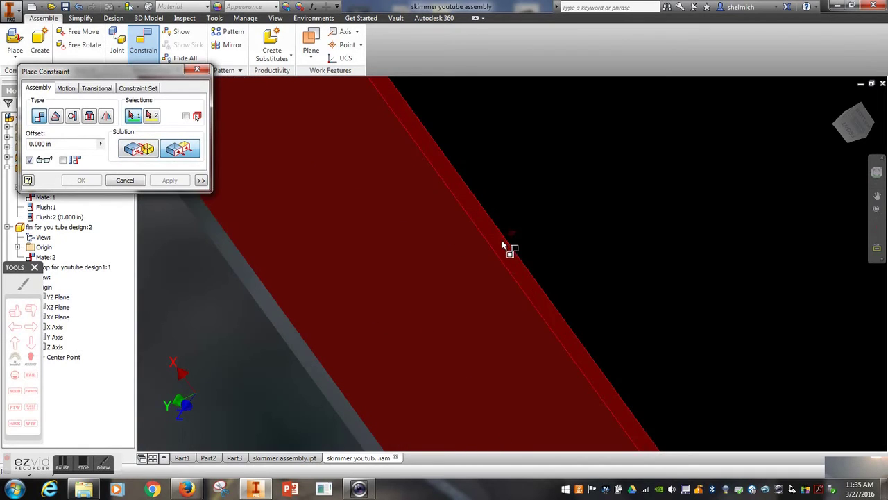
pyautogui.click(505, 236)
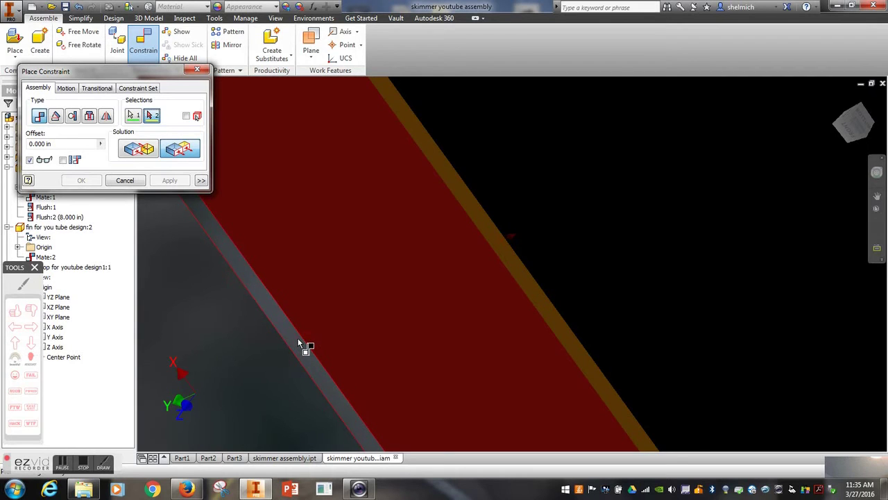
pyautogui.click(300, 343)
pyautogui.click(169, 181)
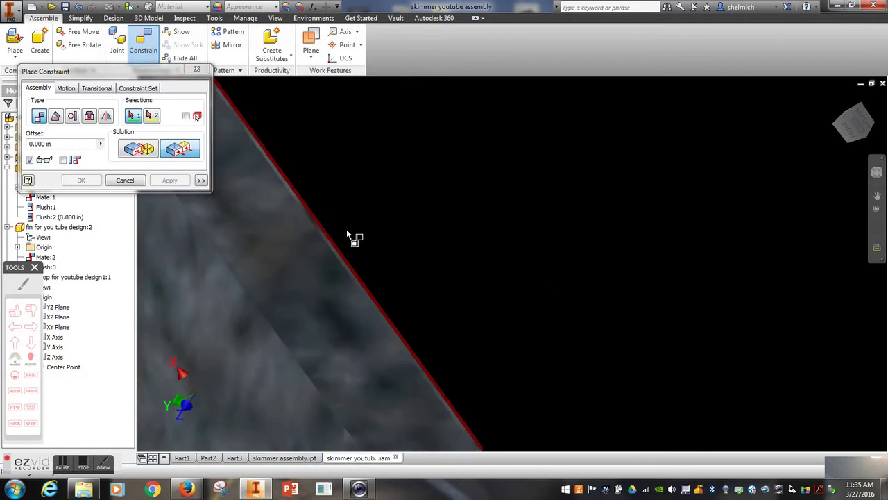
# Flush the second fin's other edge with the body's edge at the 8-inch offset
pyautogui.scroll(-5, 347, 232)
pyautogui.click(877, 229)
pyautogui.moveTo(537, 229)
pyautogui.mouseDown()
pyautogui.moveTo(608, 295)
pyautogui.moveTo(542, 287)
pyautogui.moveTo(493, 323)
pyautogui.mouseUp()
pyautogui.scroll(2, 412, 324)
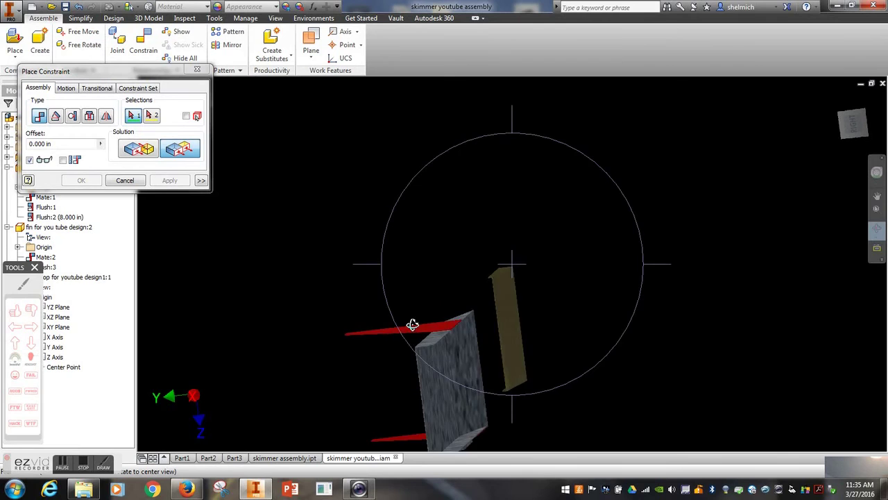
pyautogui.scroll(3, 412, 327)
pyautogui.rightClick(449, 329)
pyautogui.press('Escape')
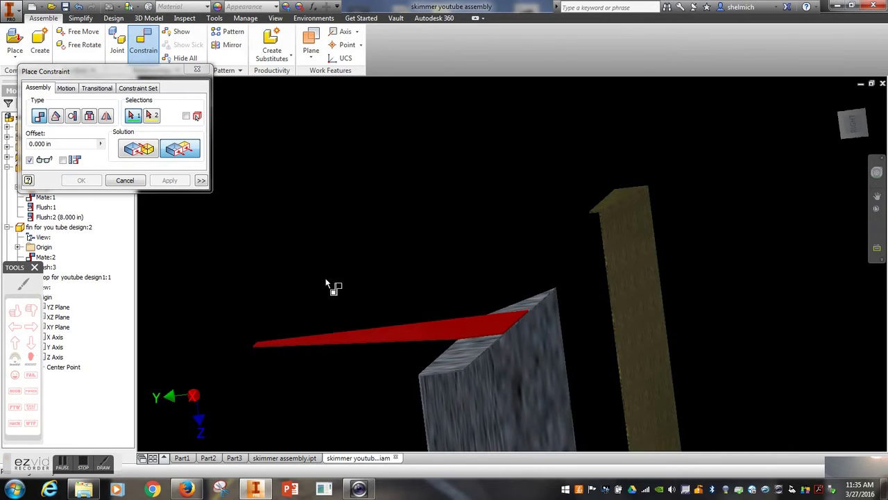
pyautogui.click(172, 154)
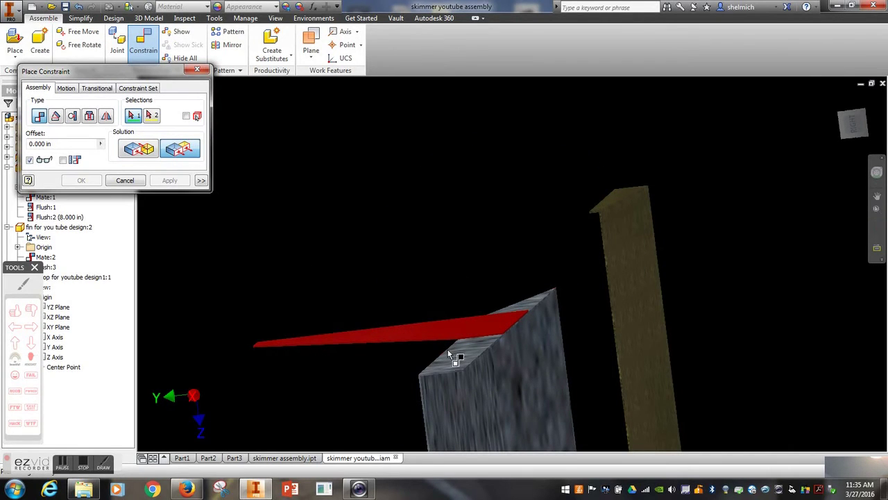
pyautogui.scroll(1, 456, 351)
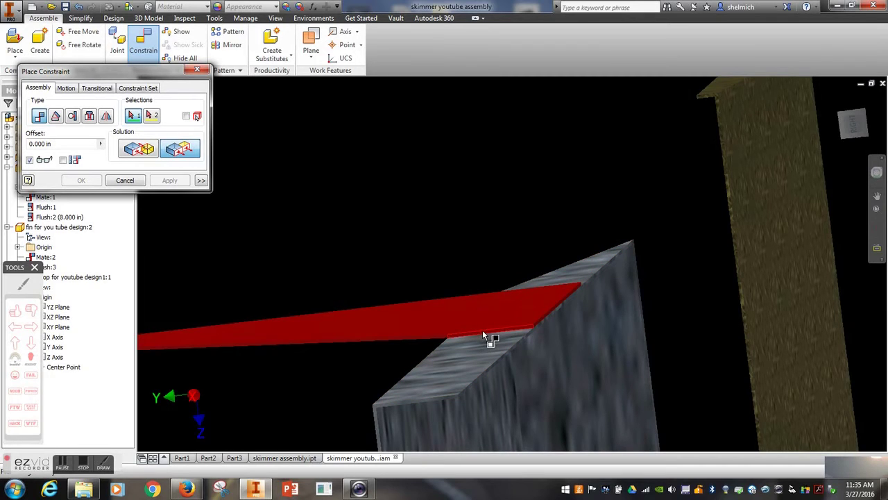
pyautogui.click(495, 332)
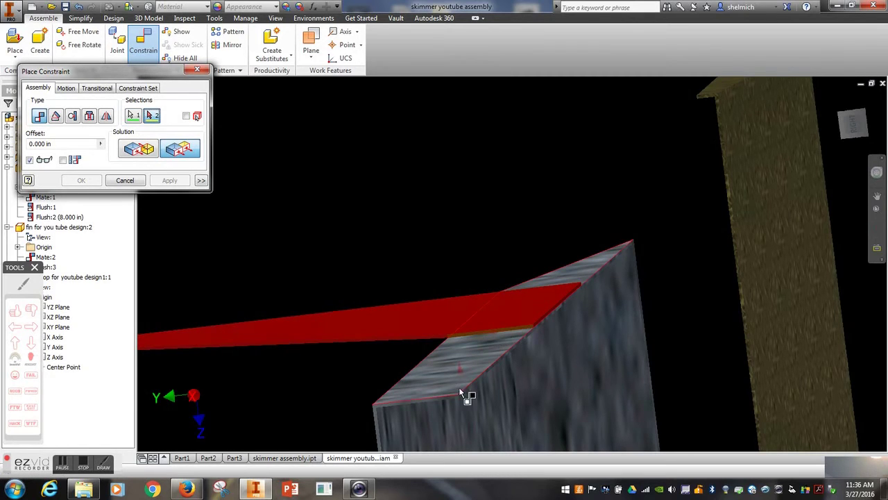
pyautogui.click(435, 400)
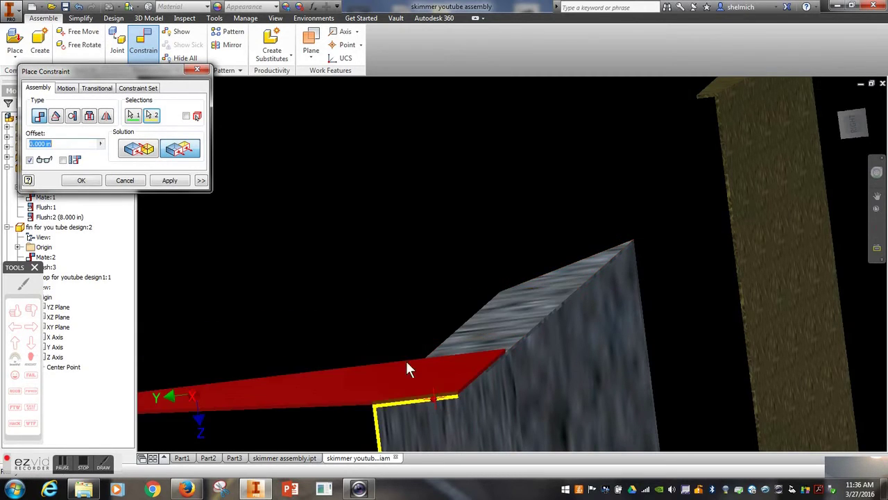
pyautogui.write('8')
pyautogui.click(171, 181)
# Orbit out to view the whole assembly with both fins placed
pyautogui.click(877, 229)
pyautogui.moveTo(515, 260)
pyautogui.mouseDown()
pyautogui.moveTo(539, 222)
pyautogui.moveTo(535, 230)
pyautogui.moveTo(505, 216)
pyautogui.moveTo(561, 165)
pyautogui.moveTo(559, 103)
pyautogui.moveTo(469, 138)
pyautogui.moveTo(476, 155)
pyautogui.mouseUp()
pyautogui.rightClick(475, 155)
pyautogui.click(513, 155)
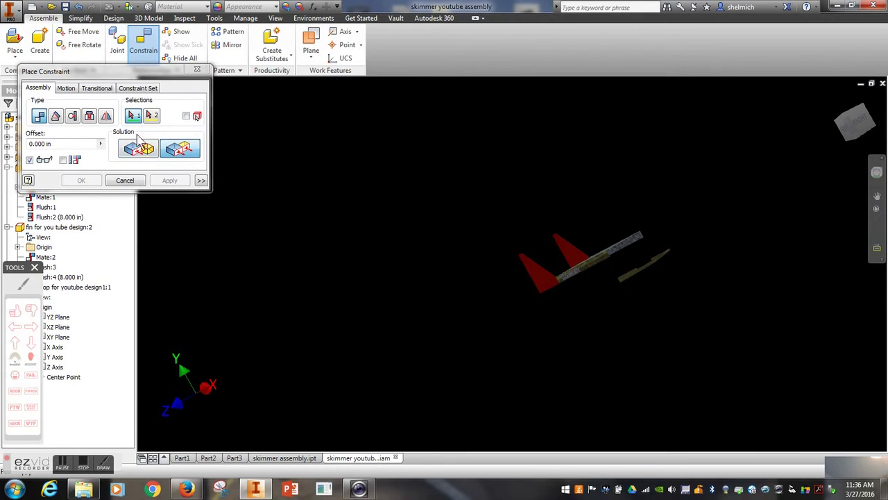
# Close the constraint tool, move the tan air scoop away, and rotate it flat
pyautogui.click(139, 181)
pyautogui.click(90, 34)
pyautogui.moveTo(642, 272); pyautogui.dragTo(600, 300)
pyautogui.scroll(-4, 599, 299)
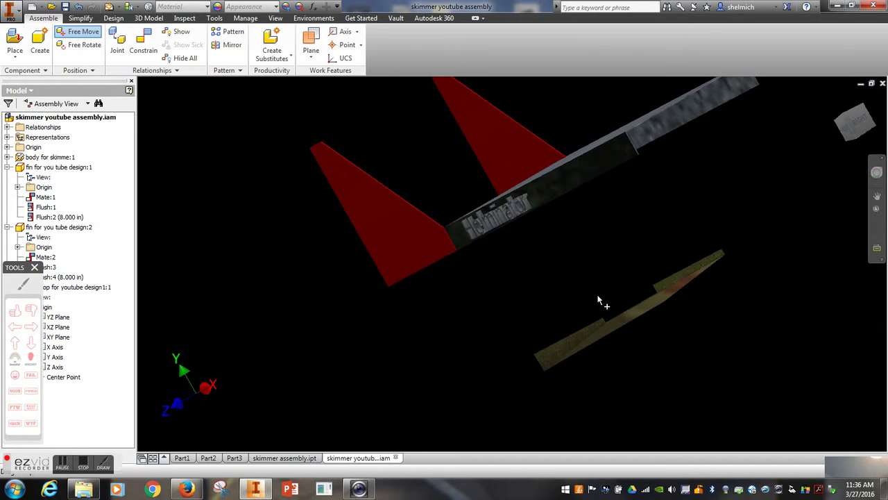
pyautogui.click(83, 45)
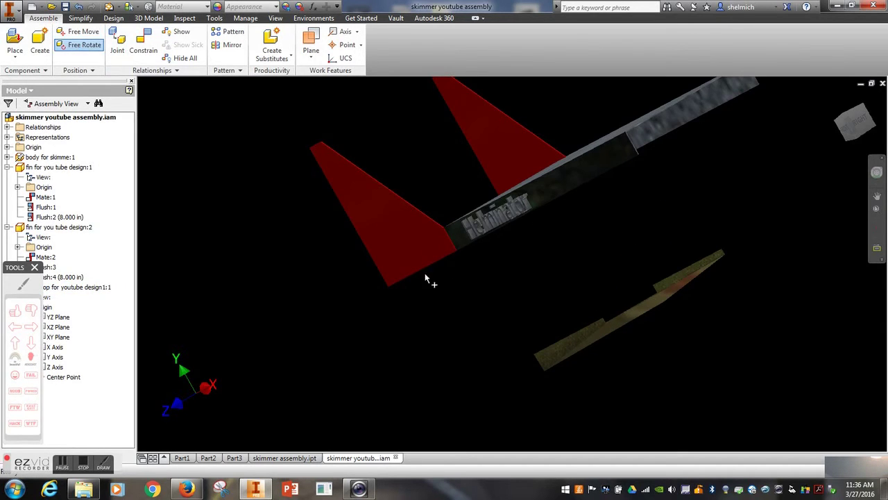
pyautogui.click(659, 307)
pyautogui.moveTo(648, 298)
pyautogui.mouseDown()
pyautogui.moveTo(629, 199)
pyautogui.moveTo(609, 189)
pyautogui.moveTo(558, 111)
pyautogui.moveTo(549, 139)
pyautogui.moveTo(499, 115)
pyautogui.moveTo(485, 162)
pyautogui.mouseUp()
pyautogui.rightClick(486, 249)
pyautogui.click(442, 245)
# Move the flat air scoop up beside the body
pyautogui.click(83, 32)
pyautogui.moveTo(594, 322)
pyautogui.mouseDown()
pyautogui.moveTo(639, 182)
pyautogui.moveTo(633, 157)
pyautogui.moveTo(648, 247)
pyautogui.mouseUp()
pyautogui.rightClick(530, 303)
pyautogui.click(571, 302)
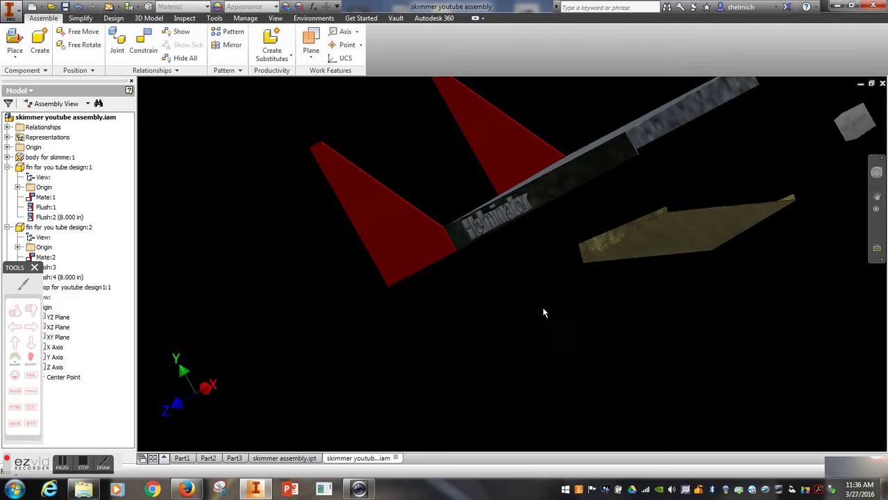
pyautogui.click(143, 47)
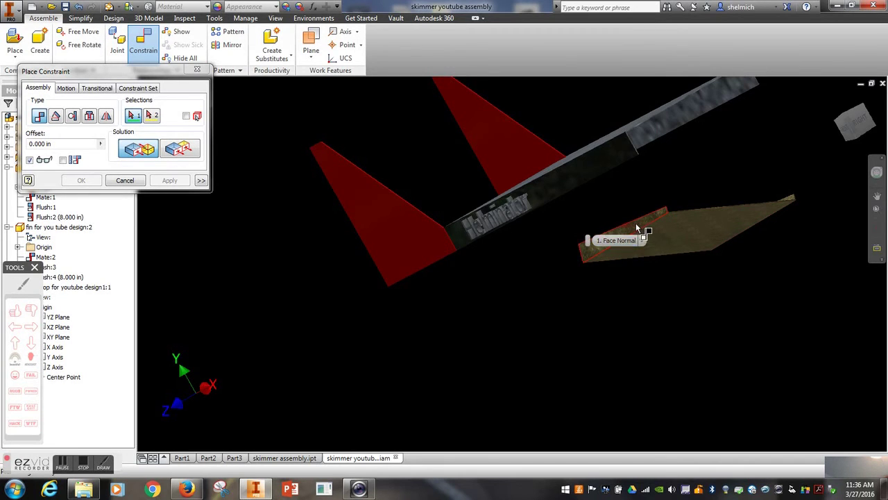
# Mate the air scoop's face to the body's end face
pyautogui.click(637, 229)
pyautogui.click(877, 227)
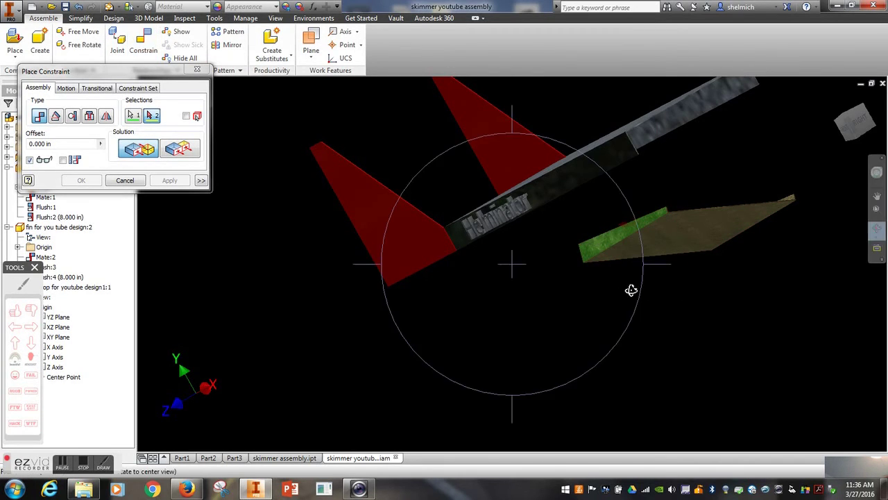
pyautogui.moveTo(625, 291); pyautogui.dragTo(535, 317)
pyautogui.rightClick(527, 315)
pyautogui.click(489, 316)
pyautogui.click(229, 305)
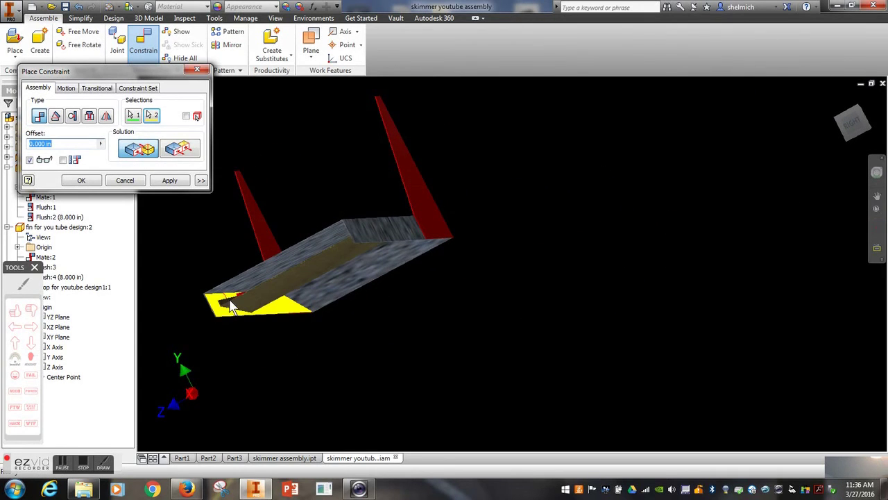
pyautogui.click(170, 180)
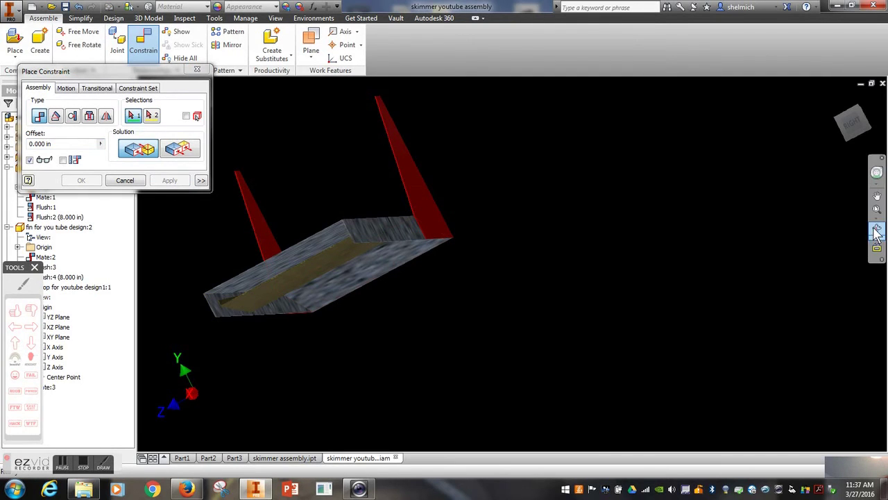
# Add a second mate between the air scoop's end face and the body's face
pyautogui.click(876, 228)
pyautogui.moveTo(401, 285); pyautogui.dragTo(444, 295)
pyautogui.scroll(-3, 304, 310)
pyautogui.scroll(-2, 320, 314)
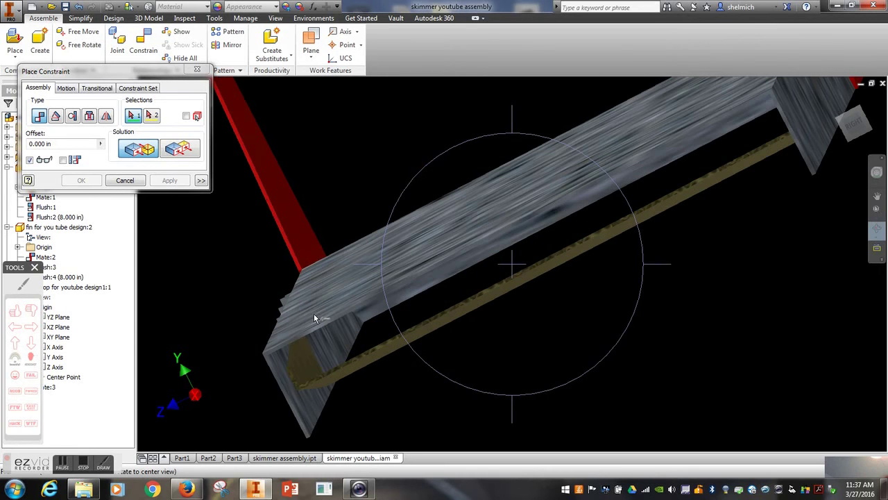
pyautogui.rightClick(442, 384)
pyautogui.click(381, 382)
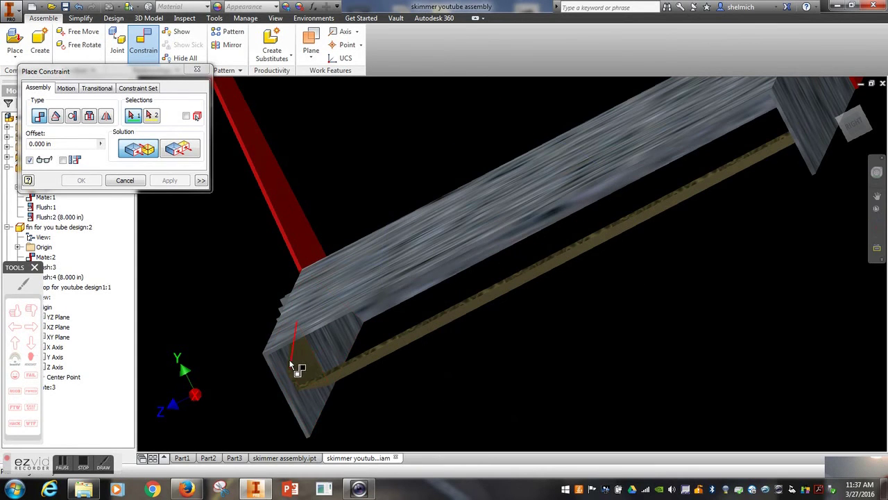
pyautogui.scroll(-2, 297, 368)
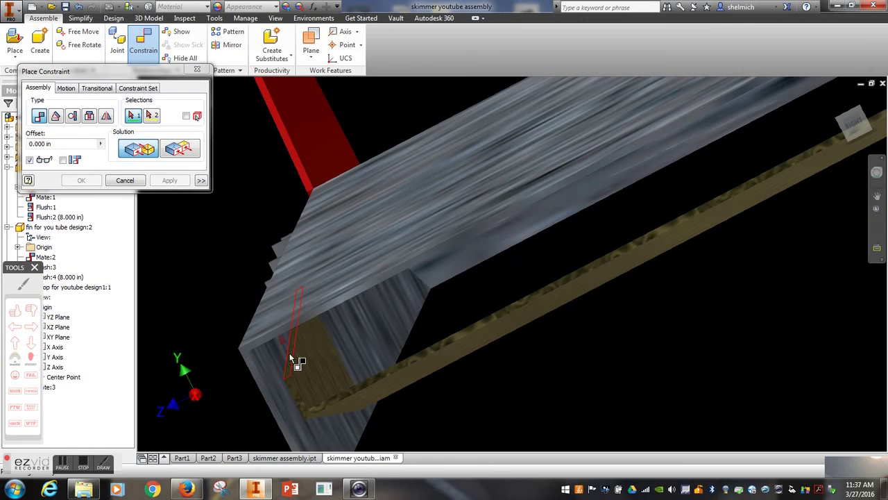
pyautogui.click(292, 358)
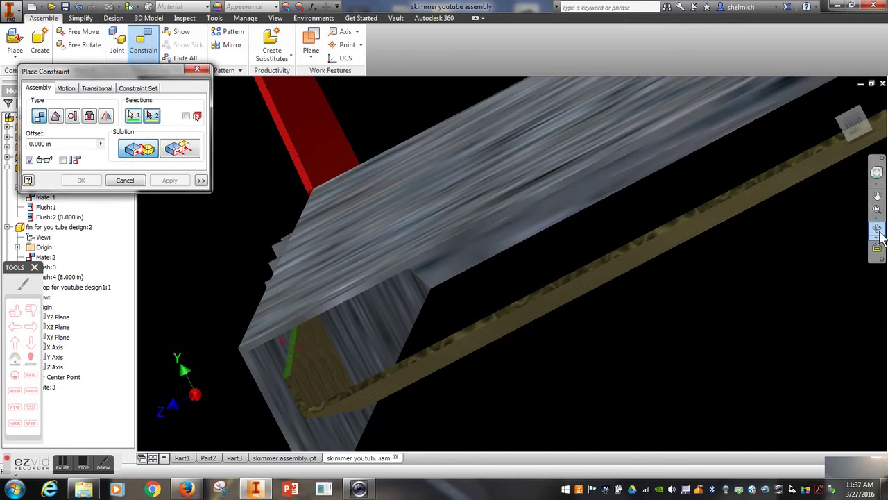
pyautogui.click(877, 229)
pyautogui.moveTo(512, 337); pyautogui.dragTo(479, 312)
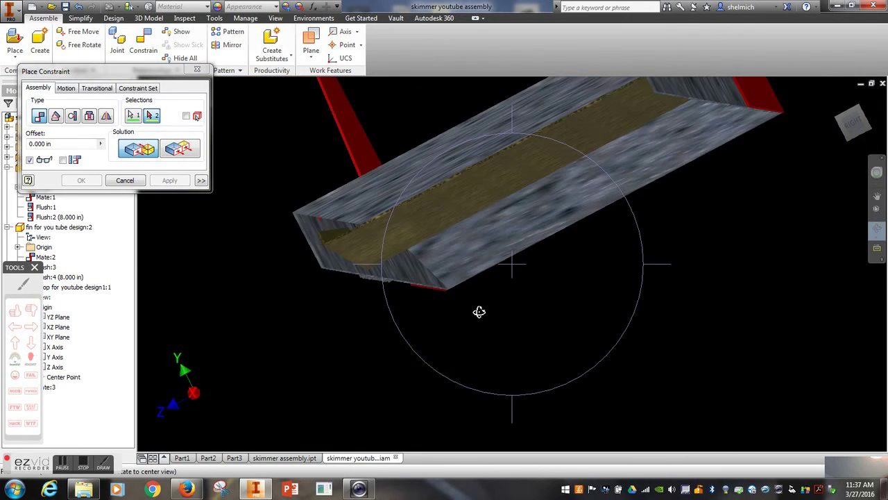
pyautogui.press('Escape')
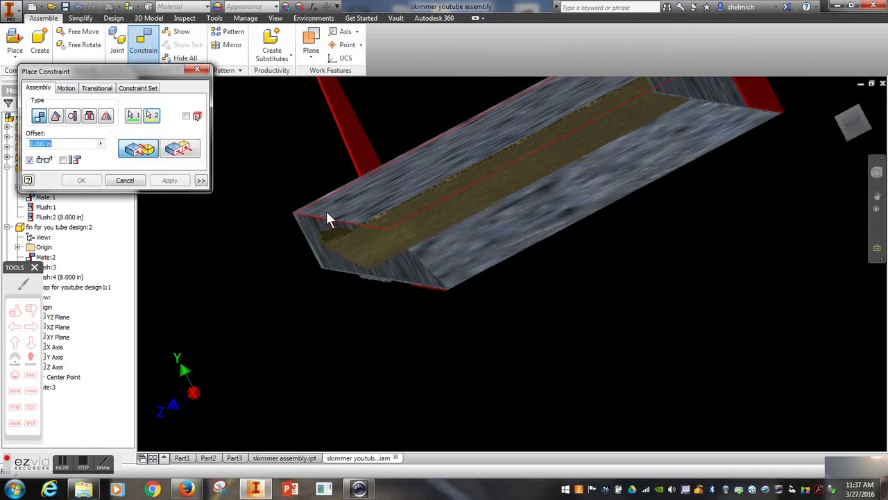
pyautogui.click(327, 210)
pyautogui.click(172, 178)
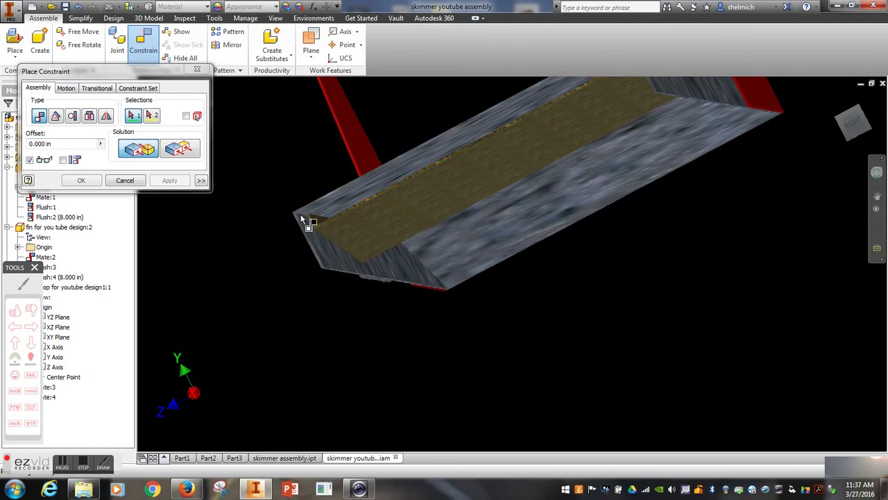
# Pick the scoop's top face and body's side face, then orbit out to check
pyautogui.click(346, 223)
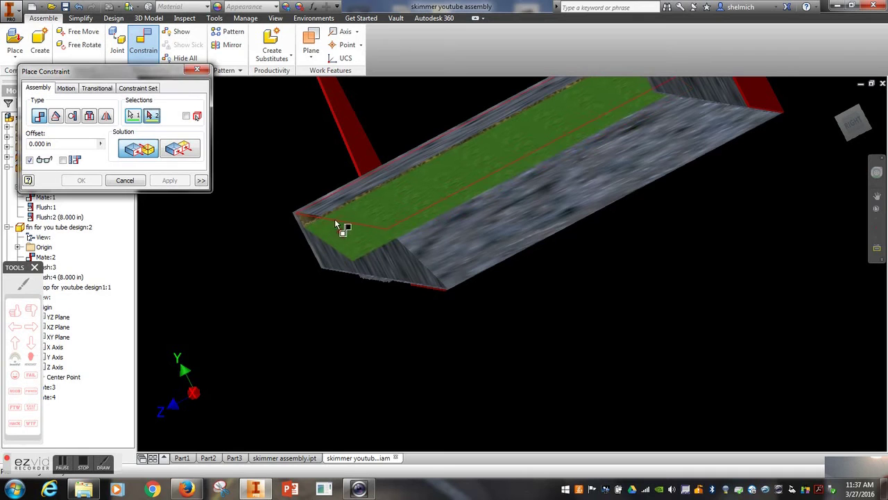
pyautogui.click(335, 224)
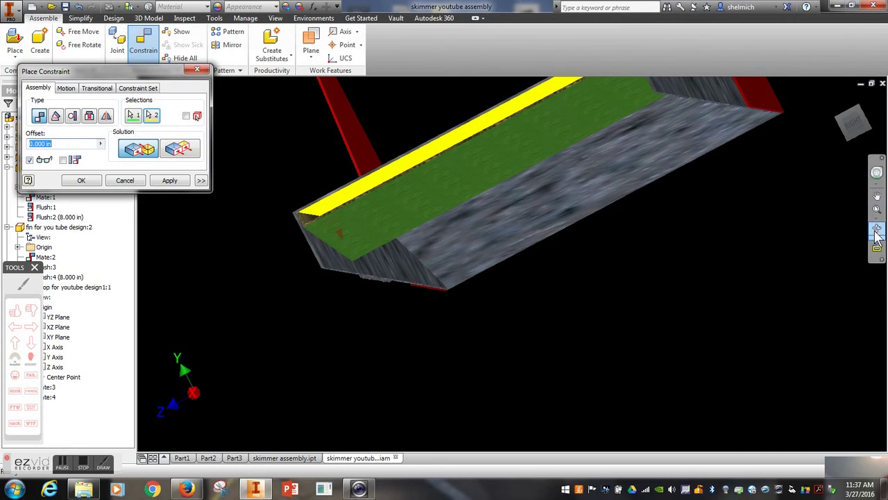
pyautogui.click(876, 235)
pyautogui.moveTo(551, 246)
pyautogui.mouseDown()
pyautogui.moveTo(528, 276)
pyautogui.moveTo(498, 273)
pyautogui.moveTo(580, 250)
pyautogui.moveTo(511, 294)
pyautogui.moveTo(608, 282)
pyautogui.mouseUp()
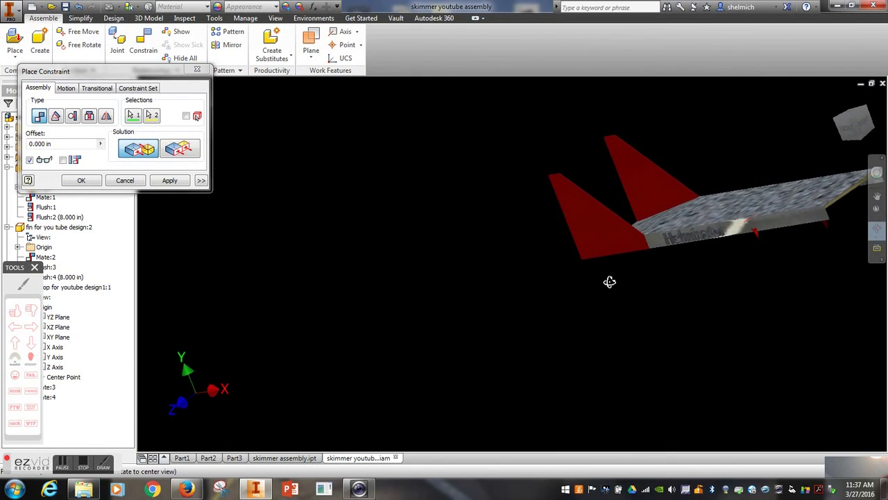
# Drop the unsolvable third constraint, exit constraint placement, and orbit to view the skimmer
pyautogui.click(170, 182)
pyautogui.click(588, 114)
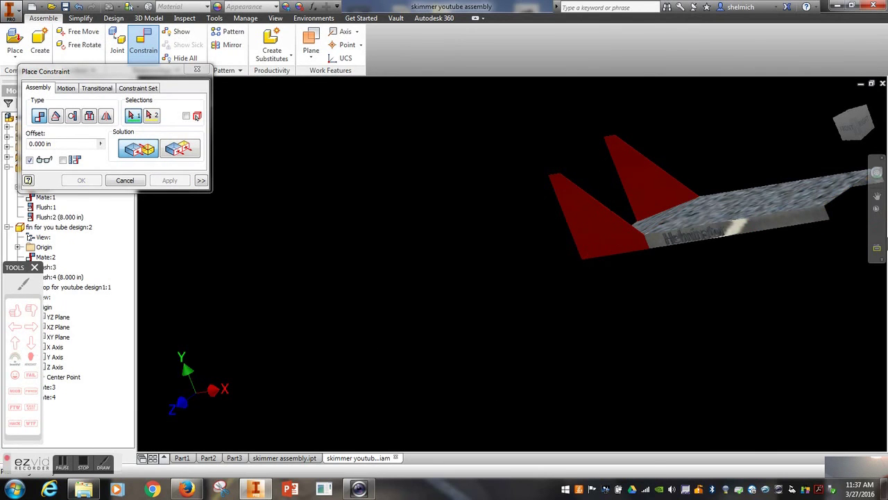
pyautogui.click(877, 227)
pyautogui.press('Escape')
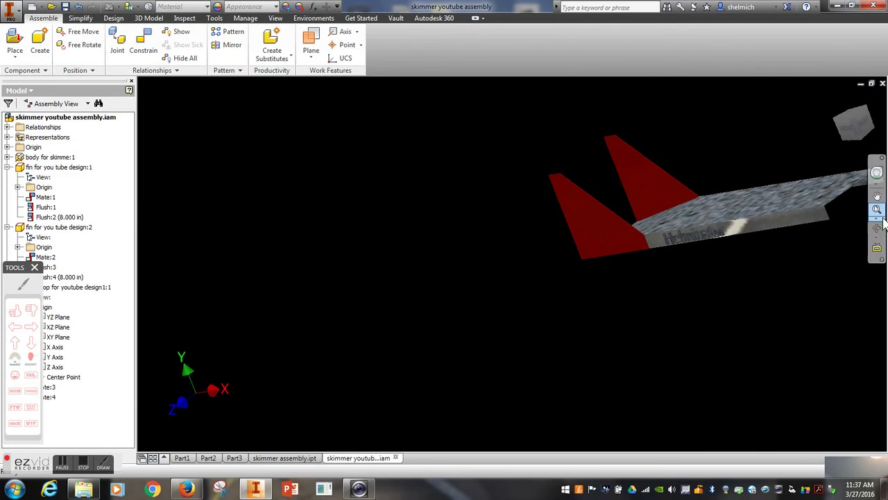
pyautogui.click(877, 227)
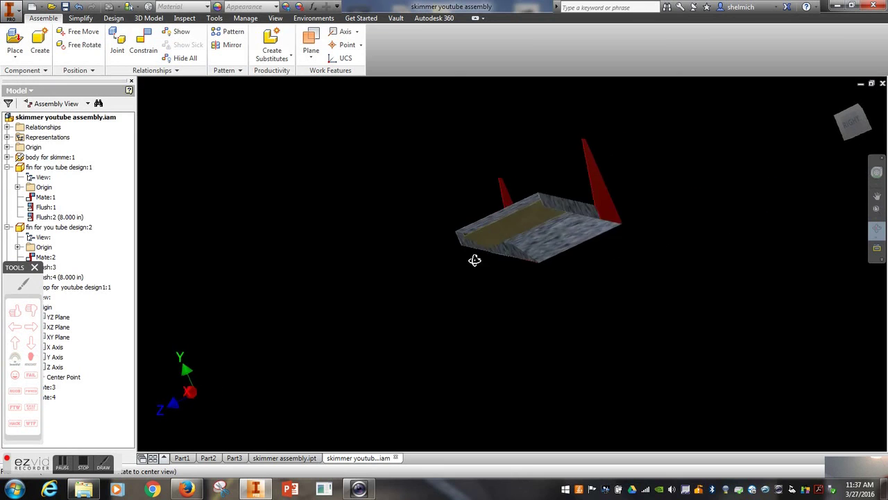